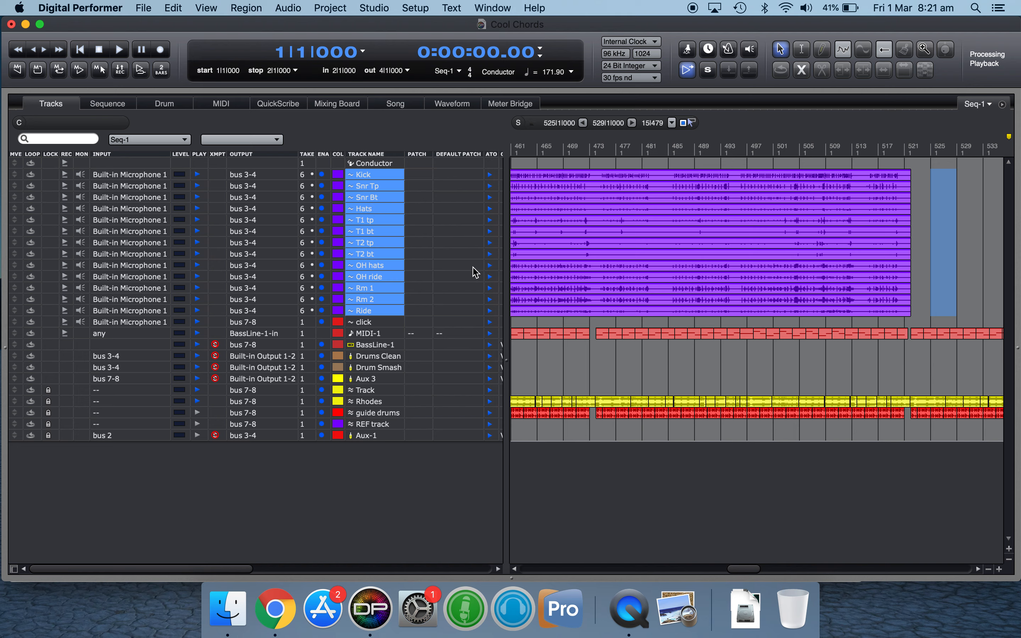
Step: Show the Track Groups list, widen it, and disable the Drums NEW group
click(380, 333)
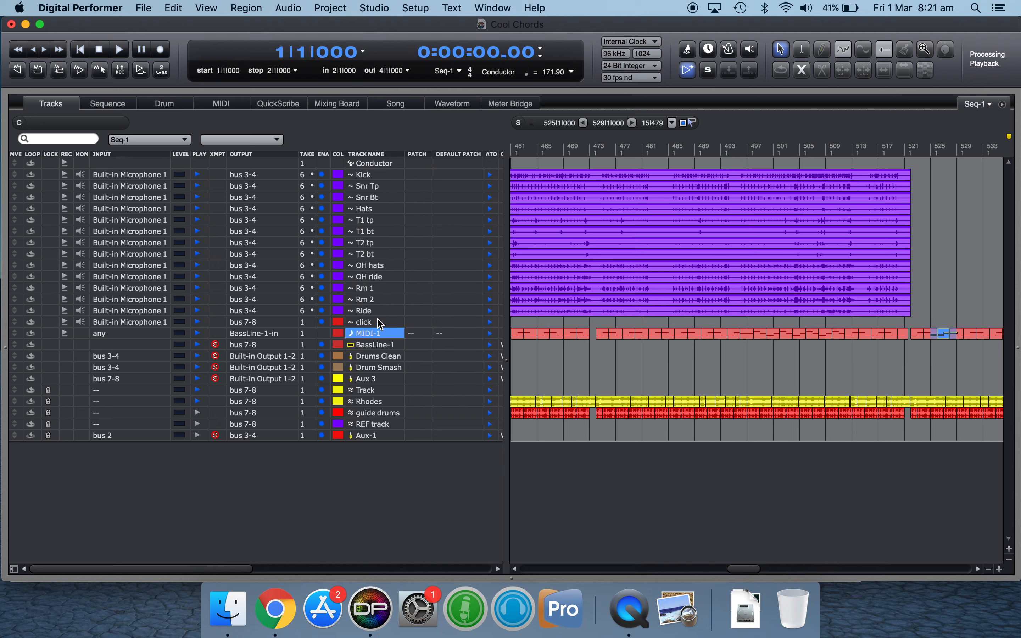
click(379, 265)
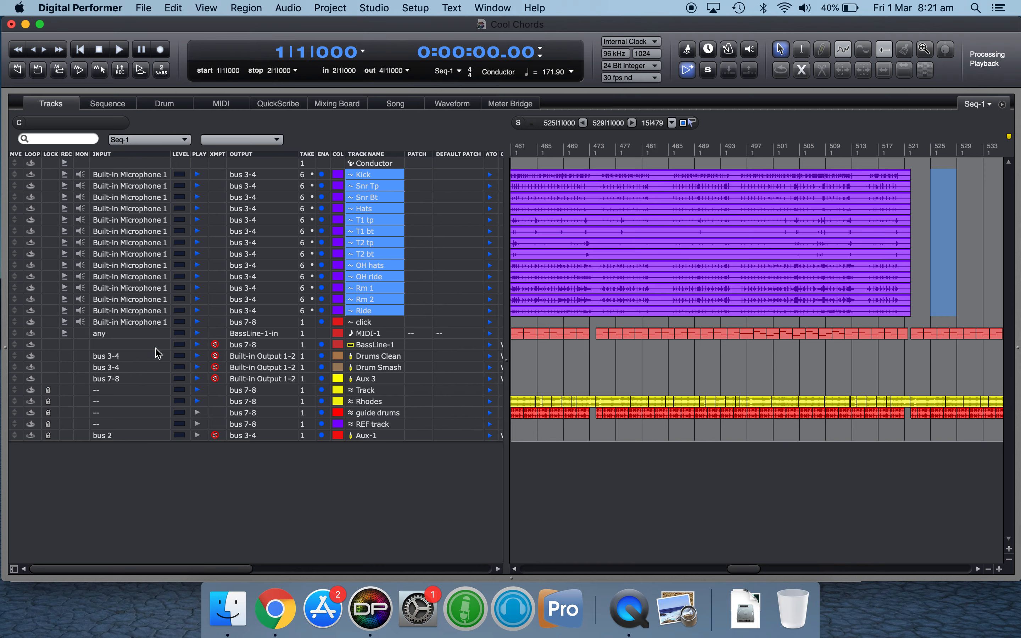
key(alt+shift+g)
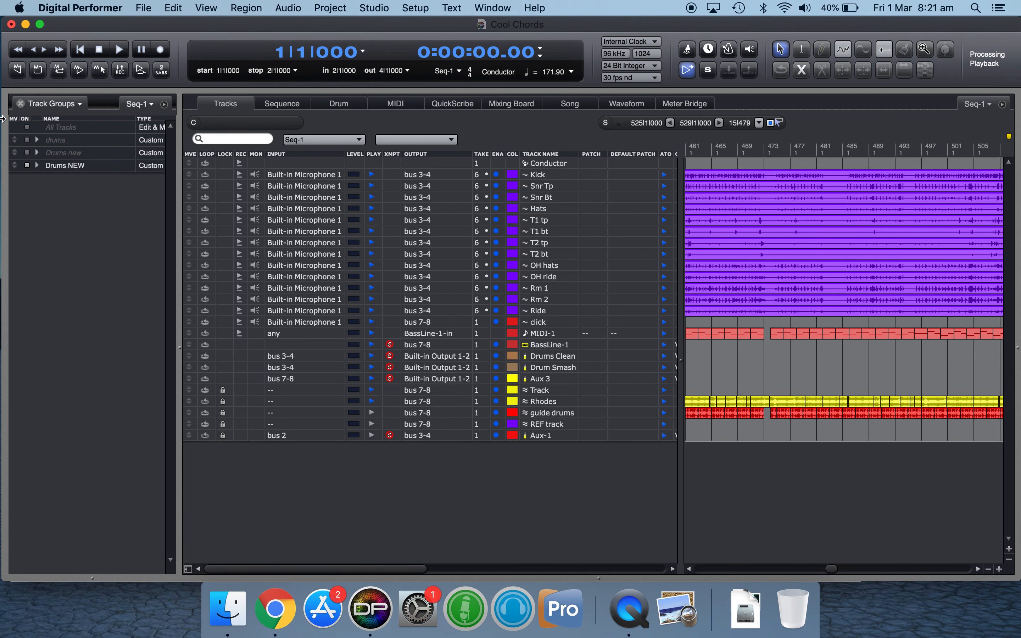
drag(194, 178, 284, 178)
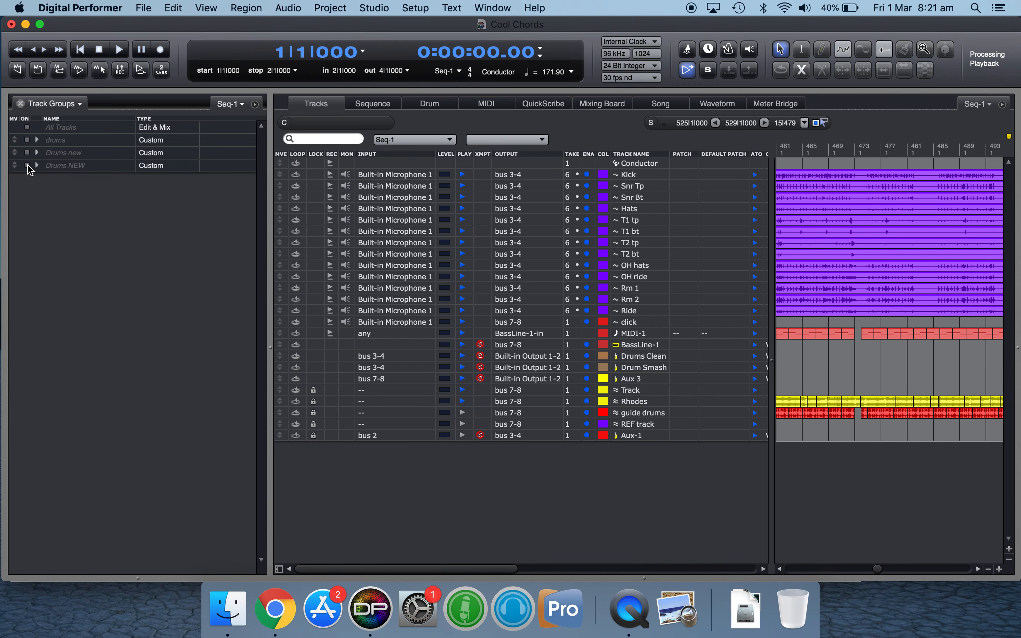
Step: Select several drum tracks one at a time, including T1 bt, T2 bt, Snr Bt and T2 tp, to check that they select individually
click(641, 231)
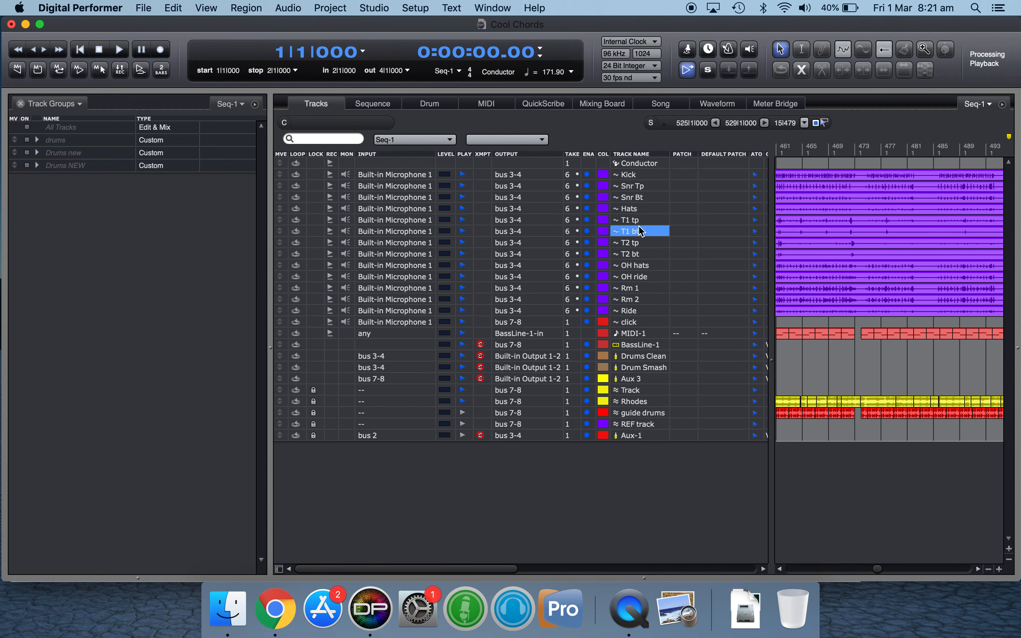
click(640, 255)
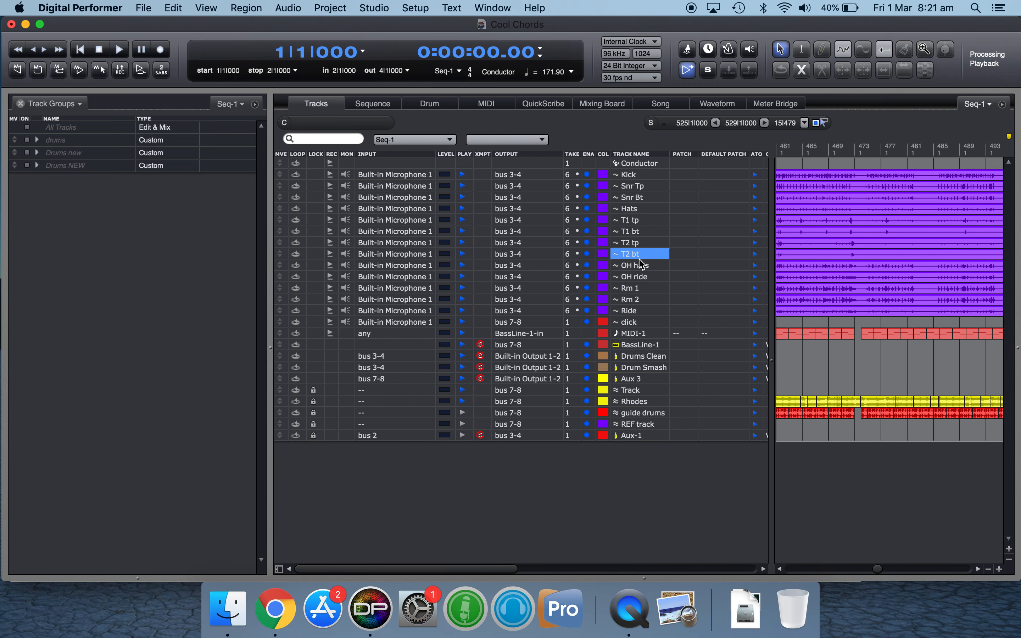
click(626, 323)
click(638, 300)
click(643, 197)
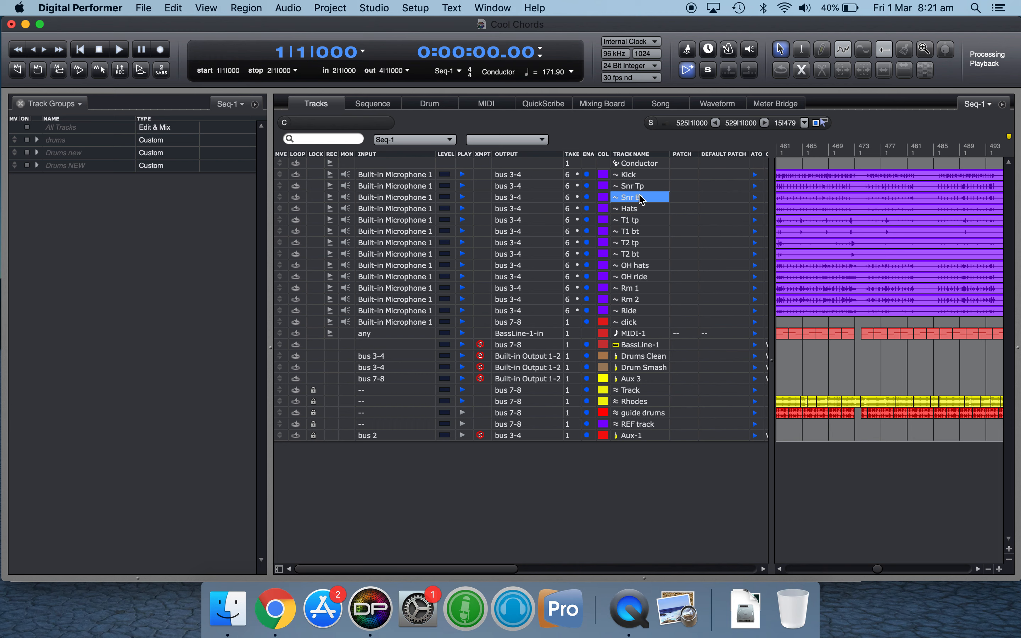
click(641, 175)
click(644, 242)
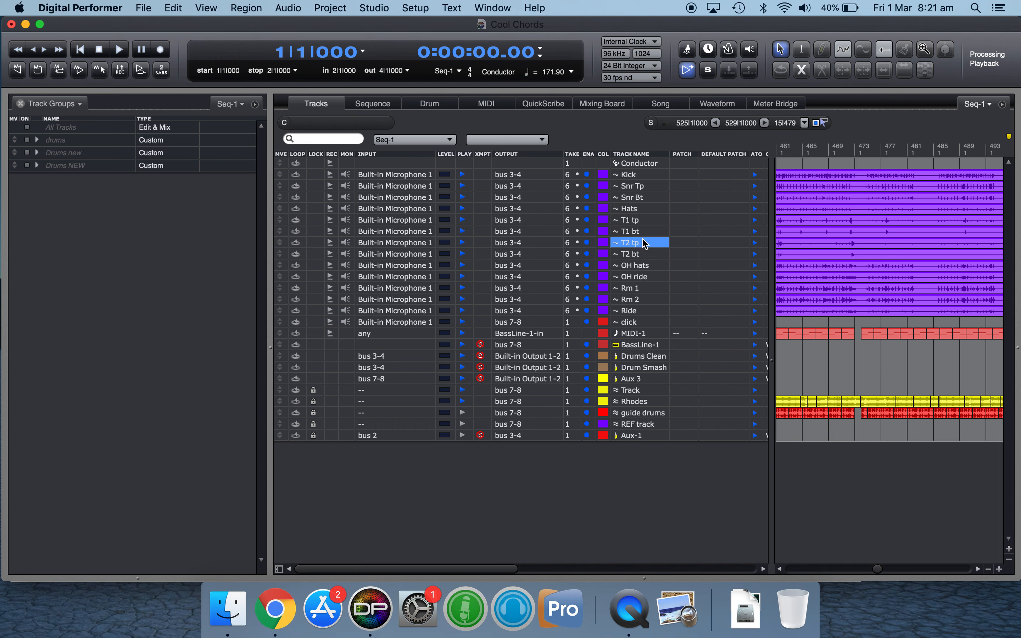
Step: Group the tracks from Kick through Ride into an enabled Custom track group named NEW DRUM Kit
click(638, 175)
drag(639, 186, 634, 315)
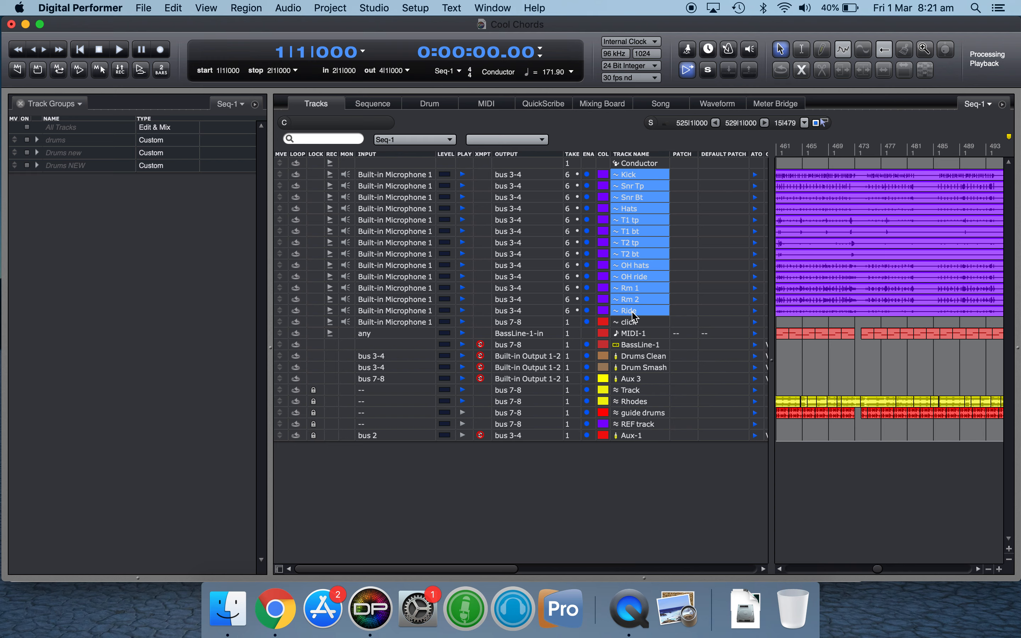
key(super+shift+g)
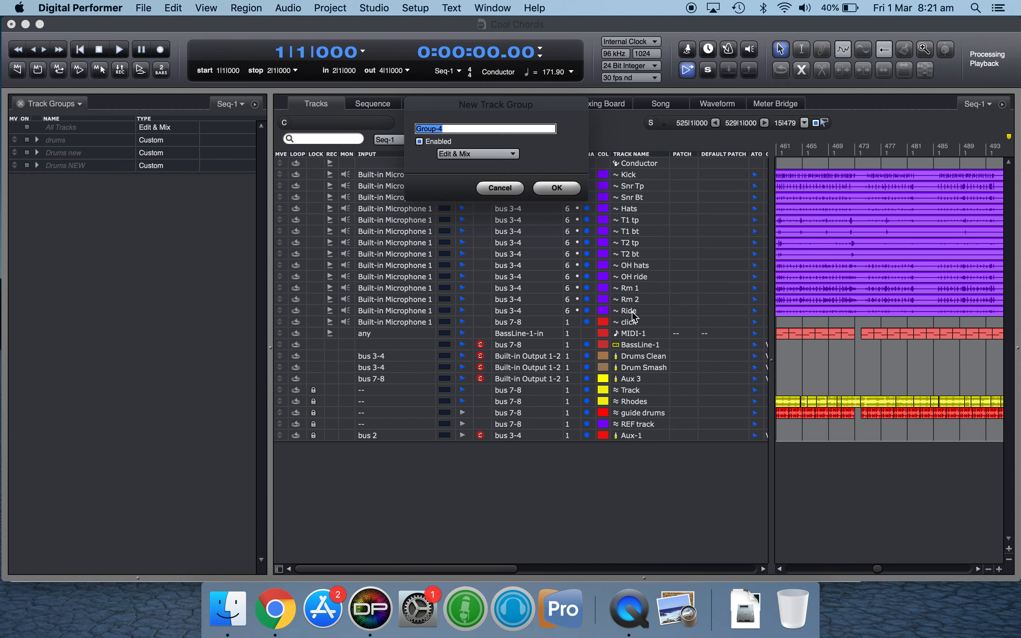
drag(527, 102, 521, 93)
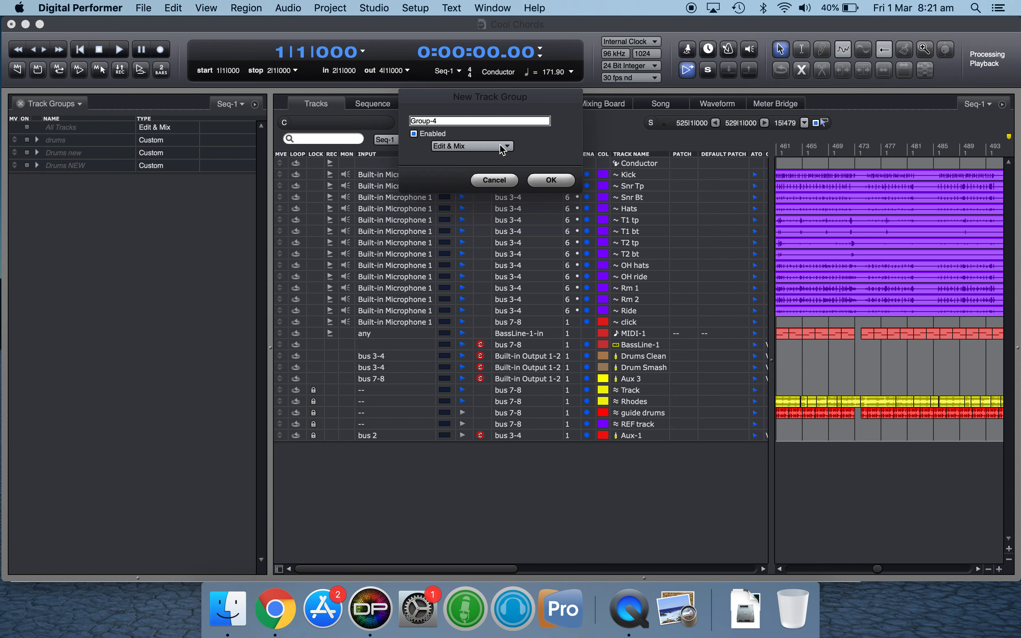
triple_click(446, 123)
text(NEW D)
click(490, 148)
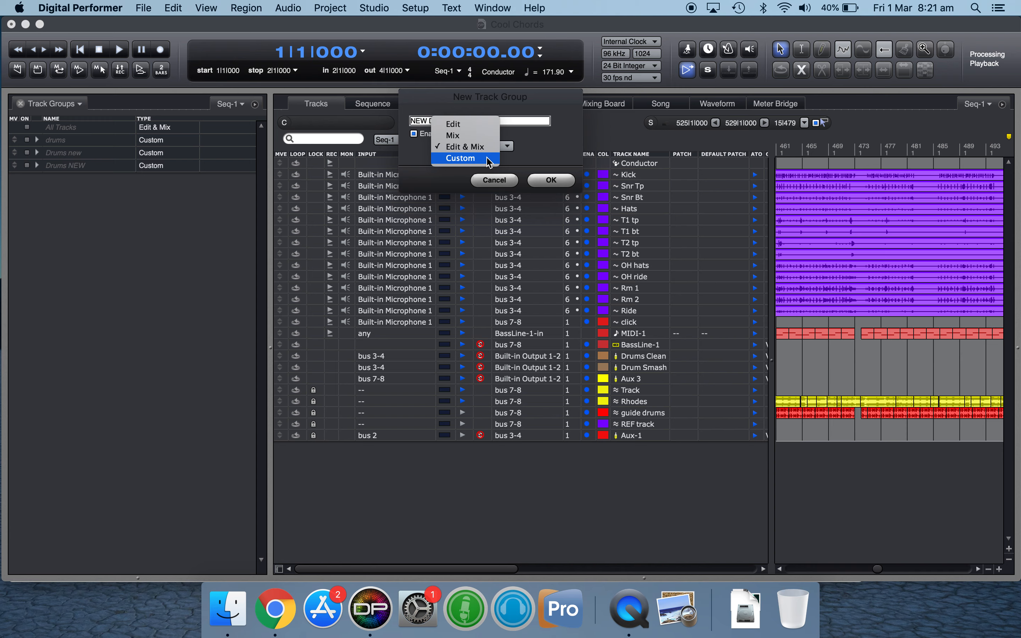
click(487, 159)
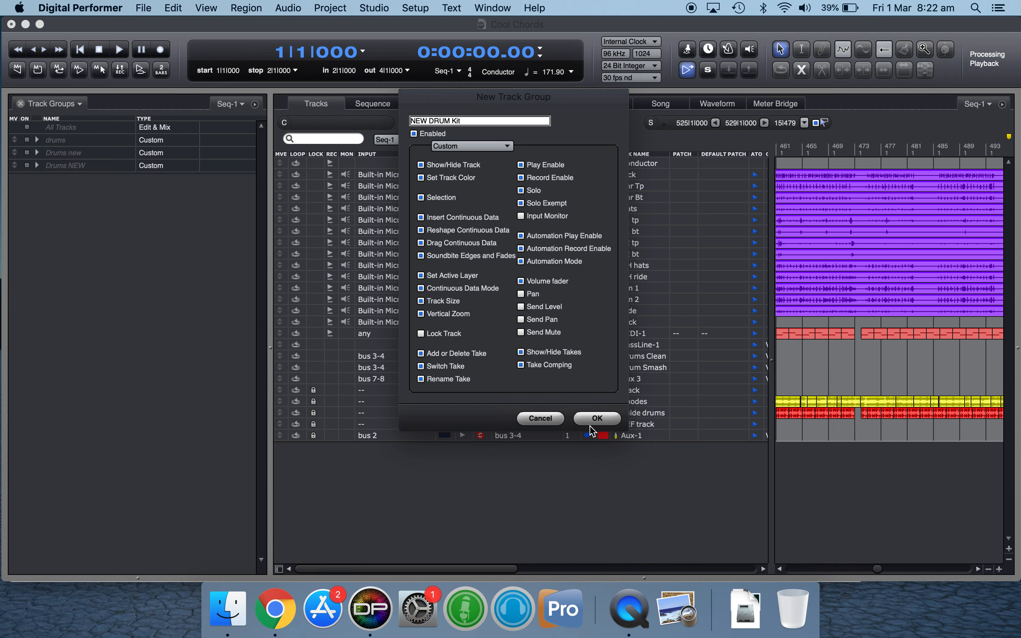
click(610, 420)
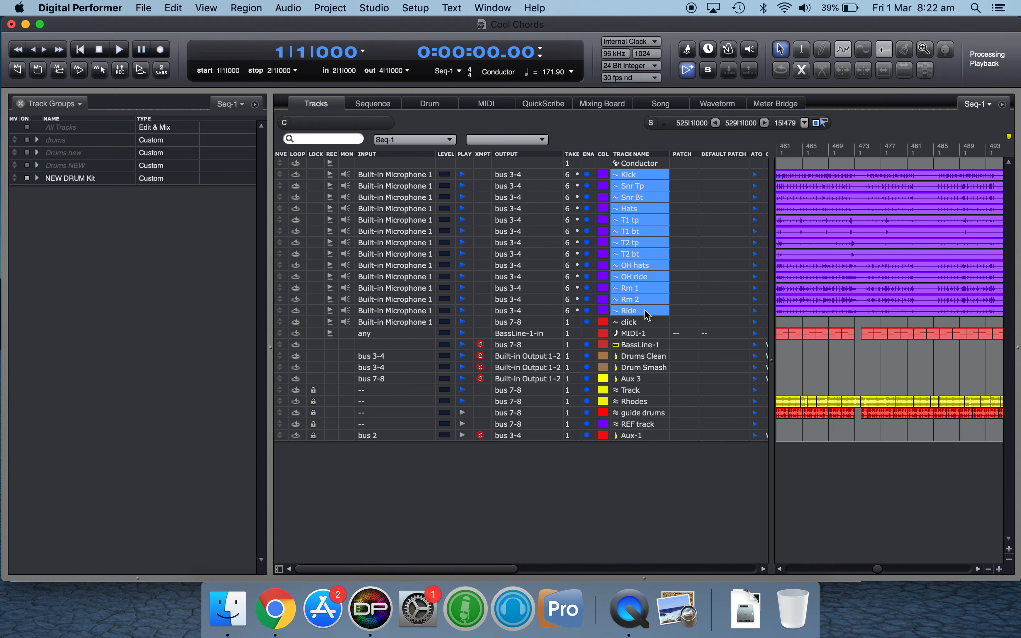
Step: Select the grouped drum tracks, create a new take for them, and rename it great take
click(635, 348)
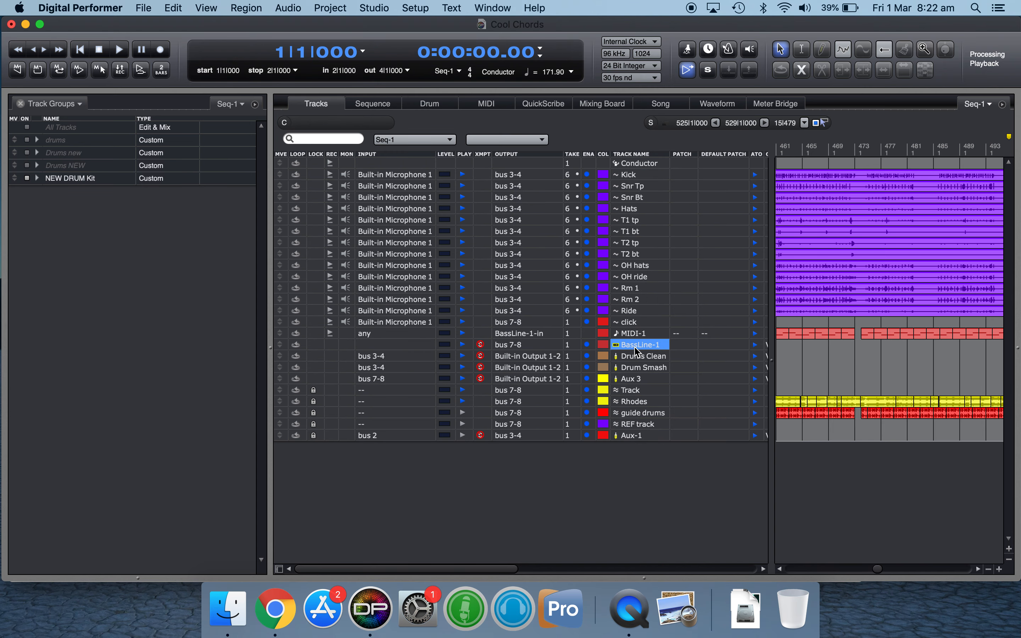
click(635, 267)
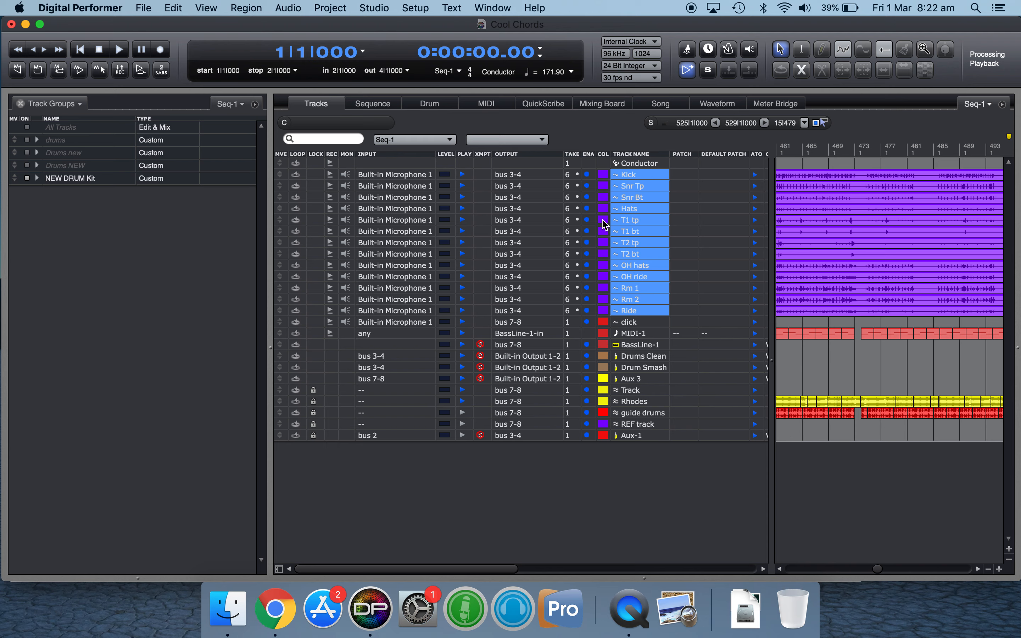
click(568, 187)
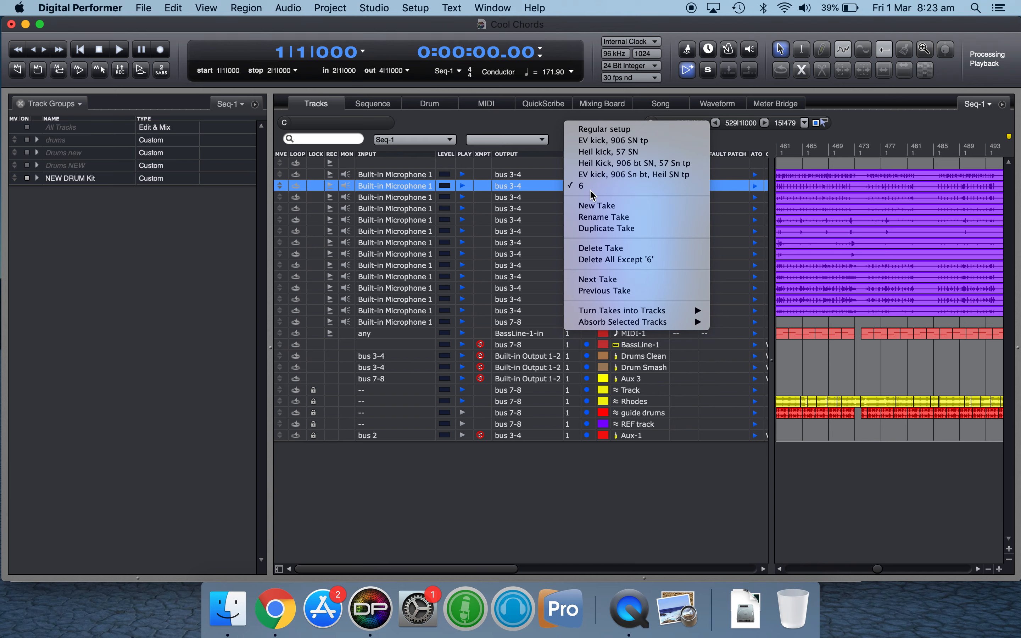
click(615, 206)
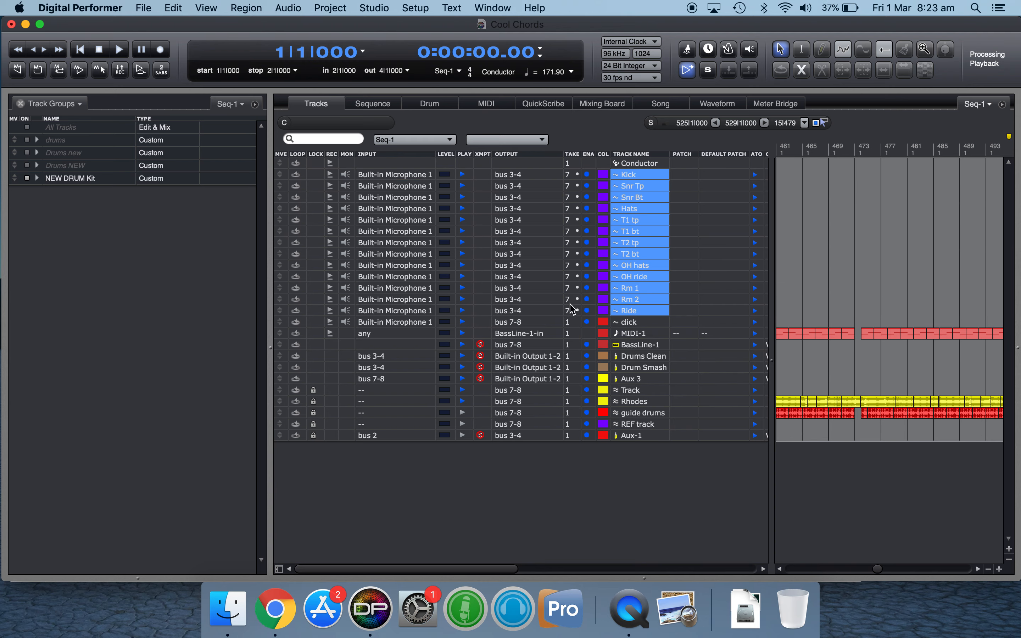
double_click(572, 199)
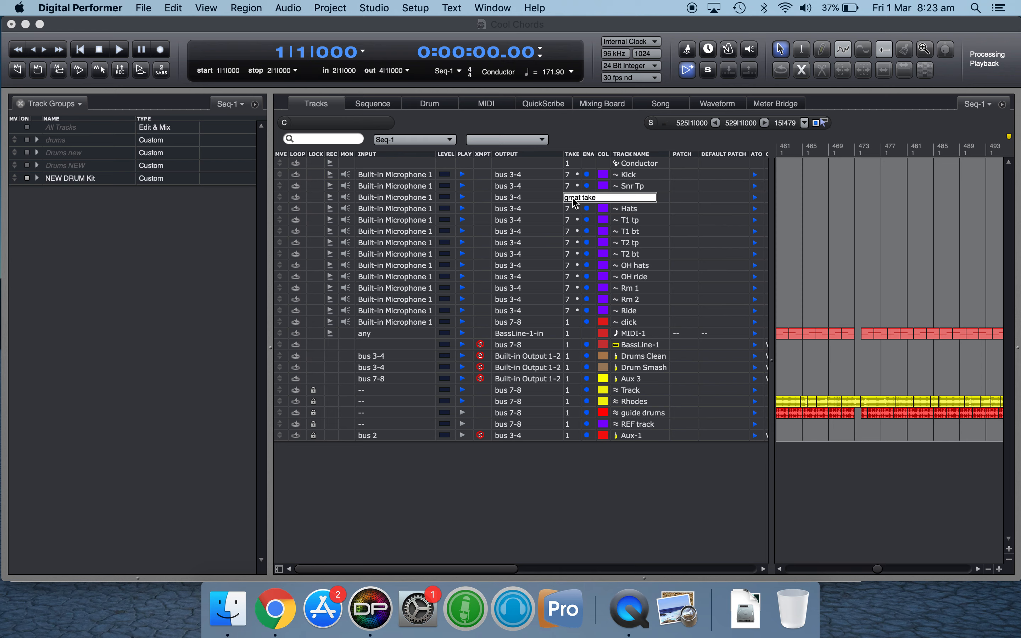
key(Return)
Step: Switch the drum group between the takes great take and 6, finishing on take 6
click(604, 189)
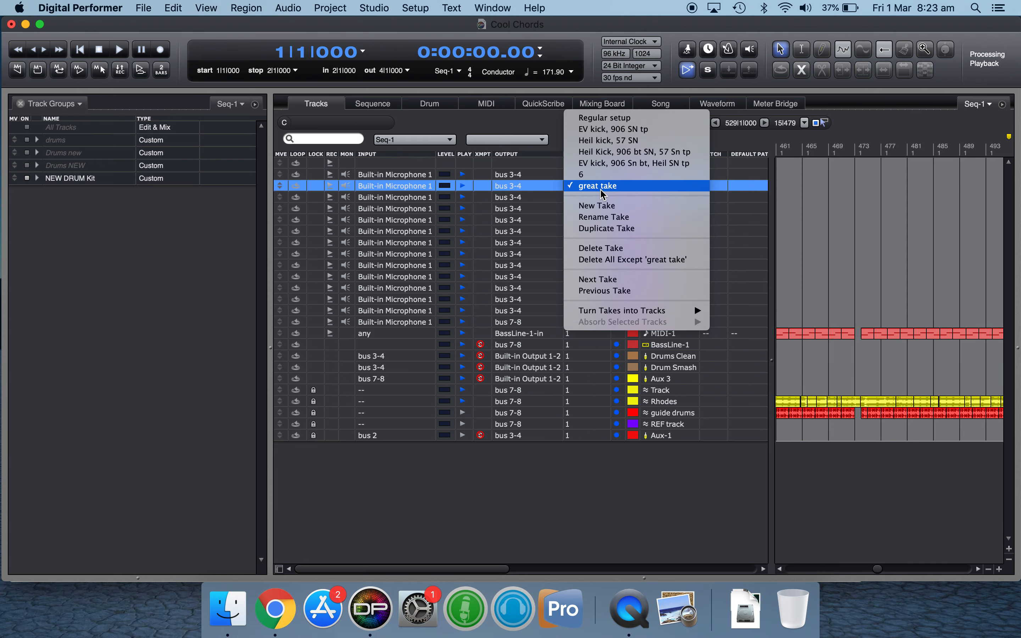
click(601, 191)
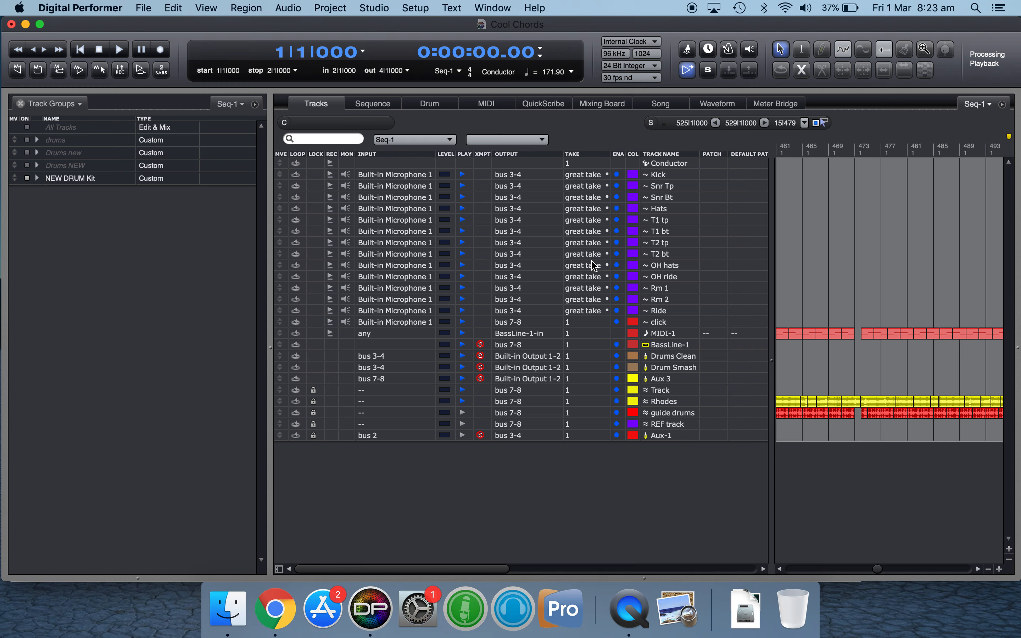
click(596, 246)
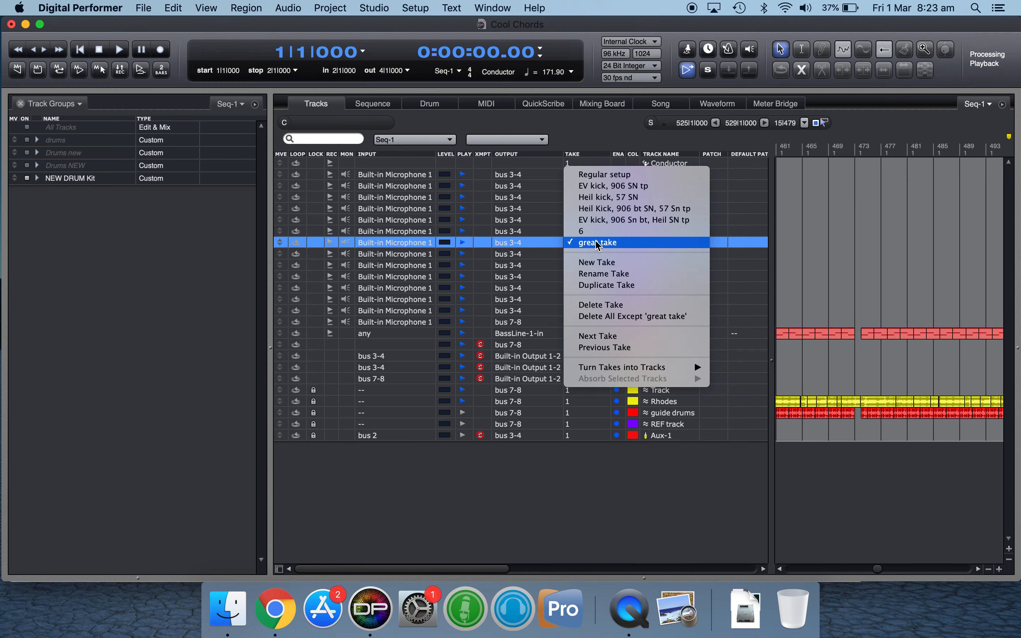
click(582, 230)
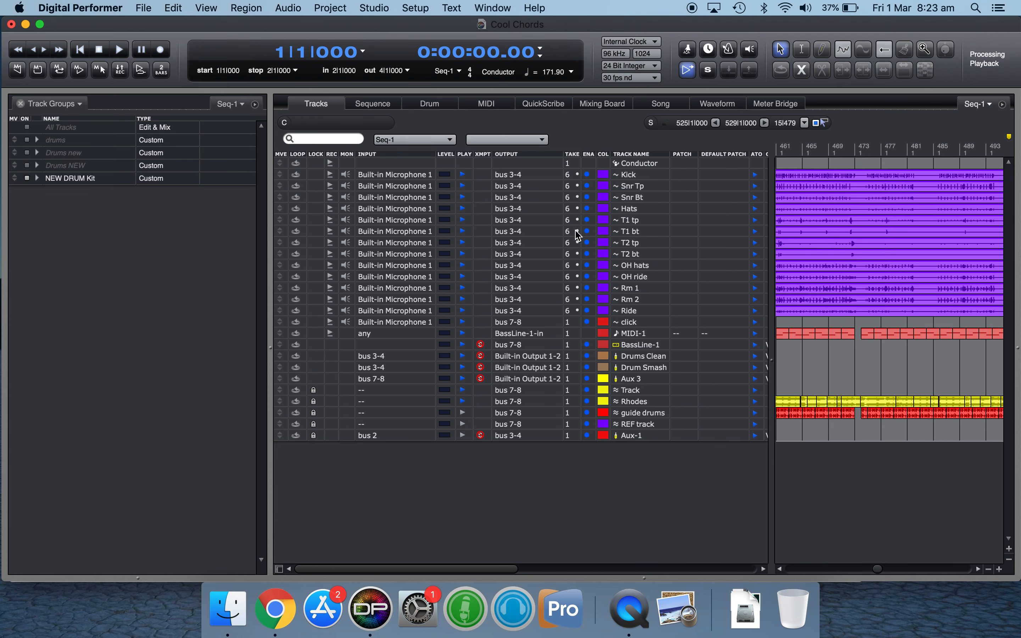
click(577, 236)
click(582, 230)
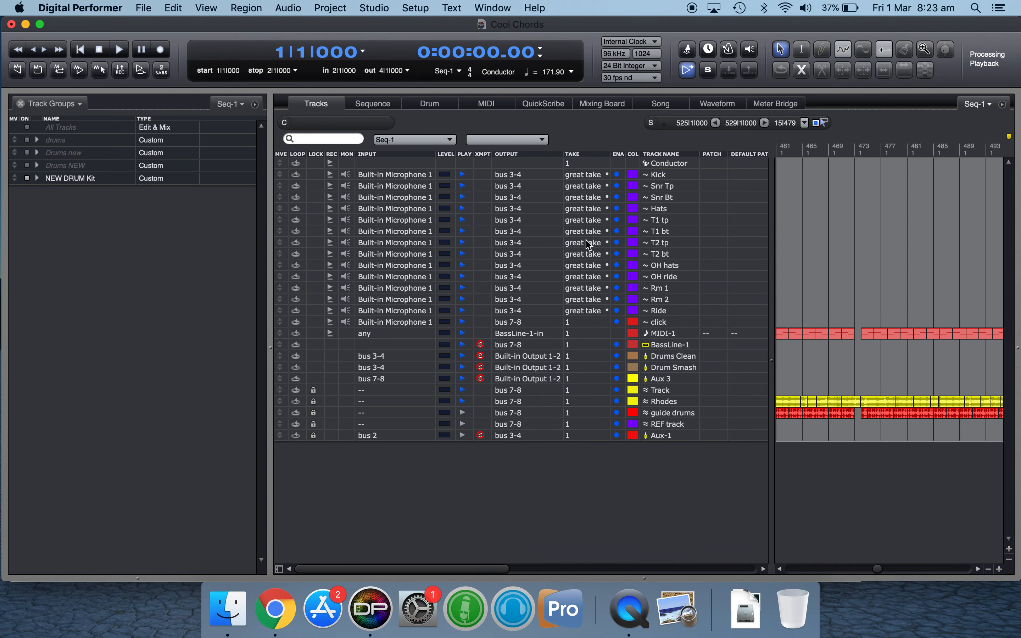
click(588, 245)
click(580, 217)
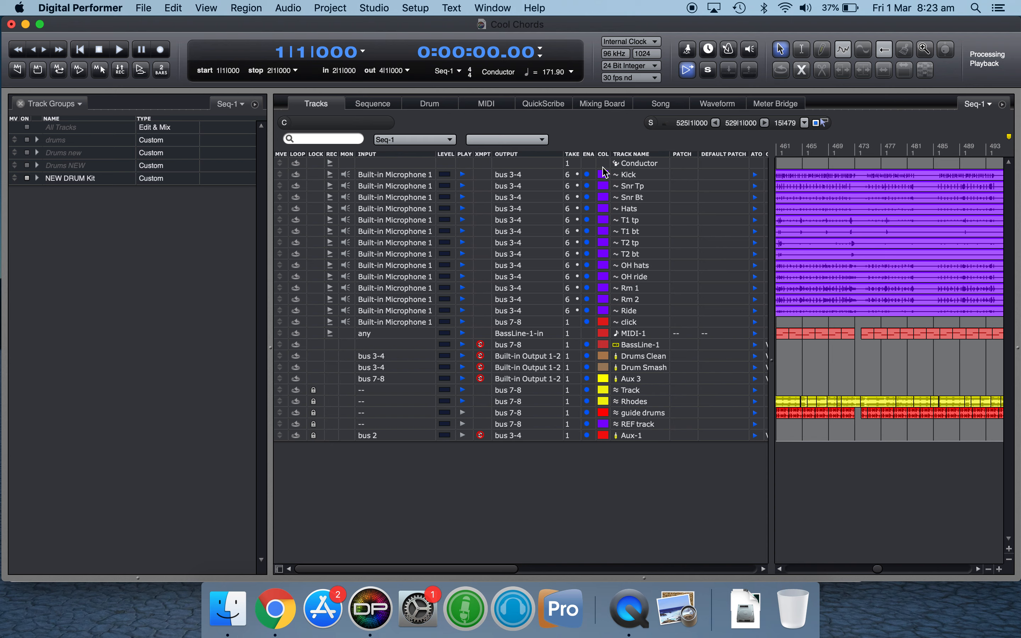
Step: Recolour the grouped drum tracks magenta, green and blue in turn, and return them to purple
click(605, 179)
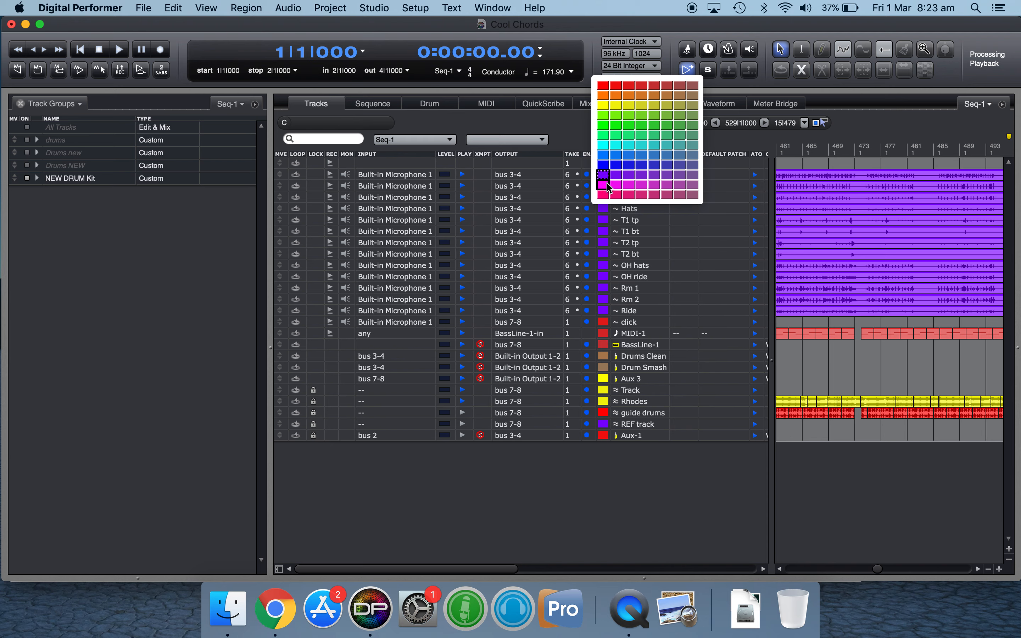
click(606, 188)
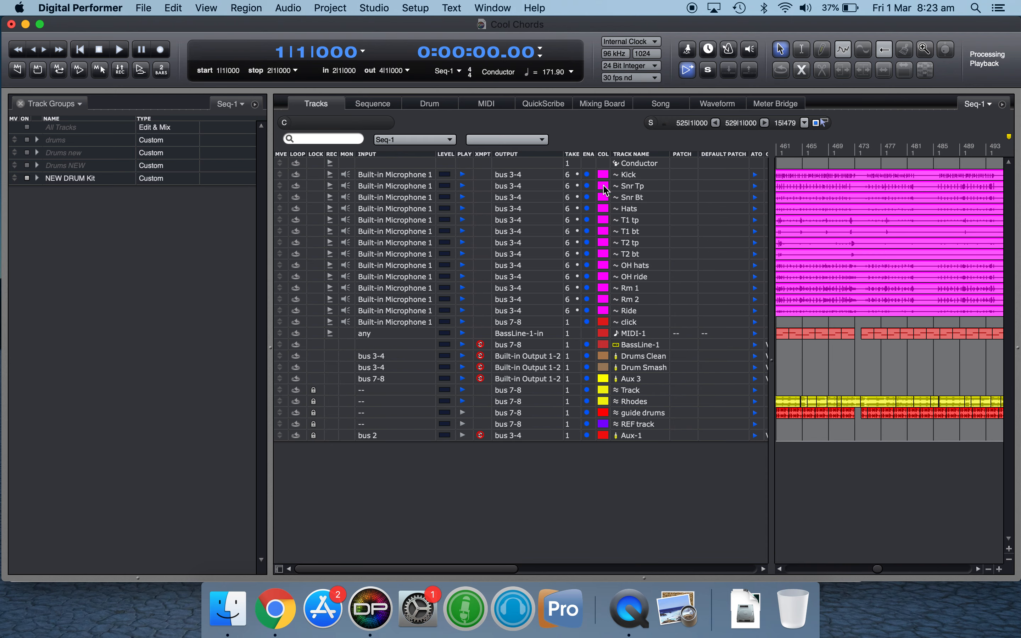
click(606, 190)
click(609, 124)
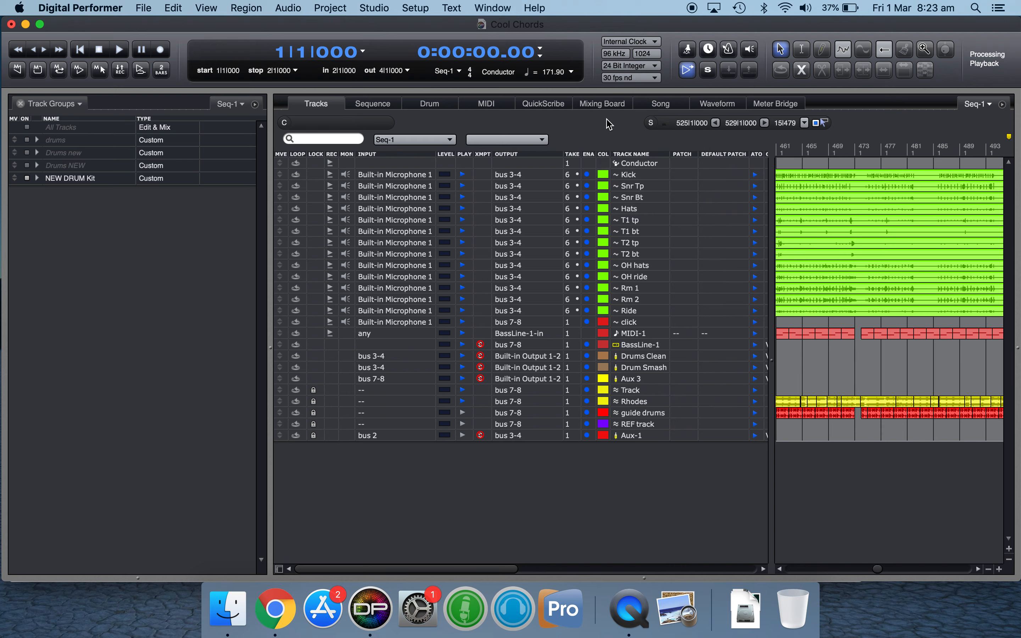
click(604, 209)
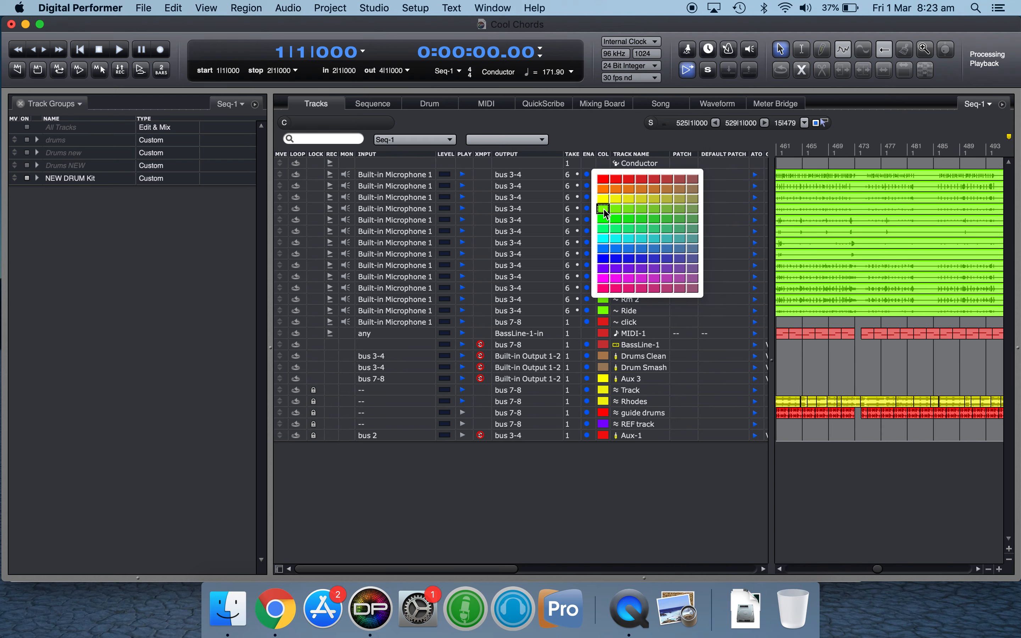
click(603, 259)
click(604, 252)
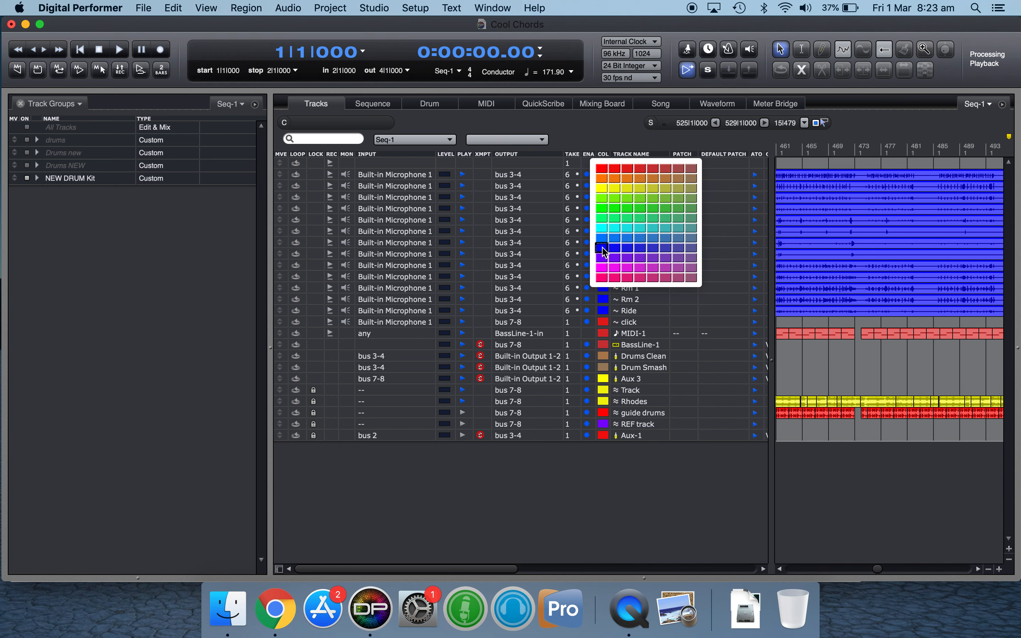
click(603, 258)
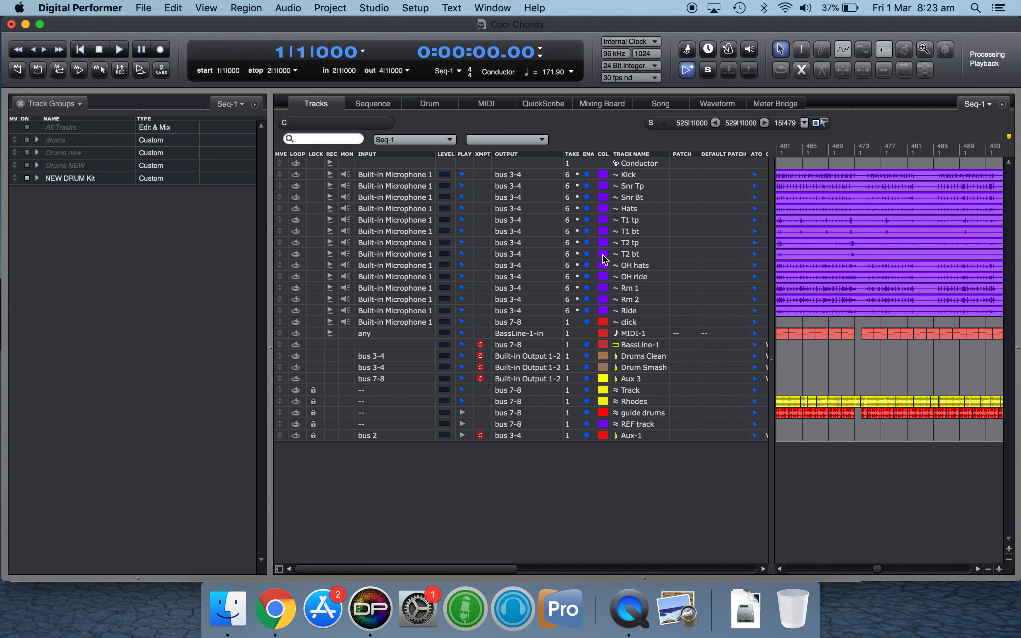
Step: In the Mixing Board, lower the drum group's faders together by bringing the Kick fader to +2.40
click(611, 106)
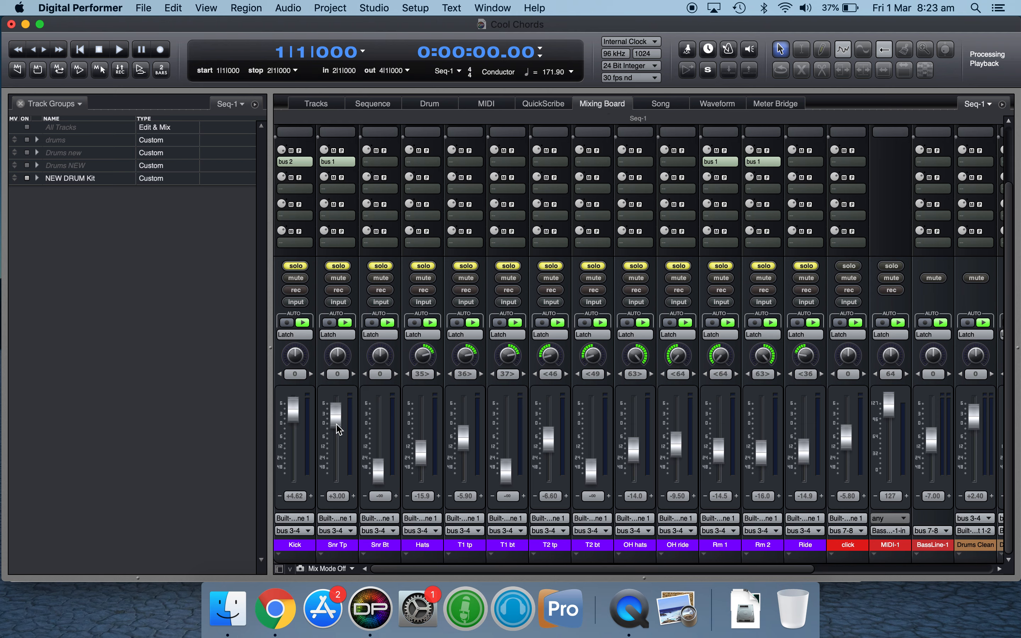
mouse_move(292, 410)
mouse_down()
mouse_move(298, 401)
mouse_move(298, 416)
mouse_up()
Step: Set only the Snr Tp fader to 0.00 with NEW DRUM Kit temporarily disabled, re-enable the group, and narrow the Track Groups list
click(26, 178)
mouse_move(335, 430)
mouse_down()
mouse_move(334, 450)
mouse_move(334, 421)
mouse_up()
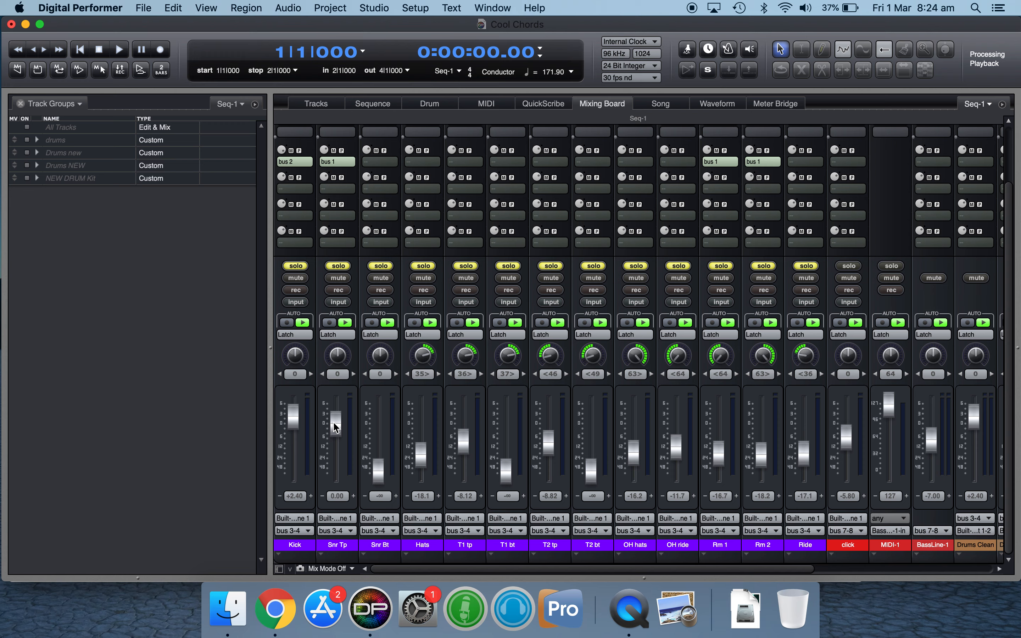
click(27, 179)
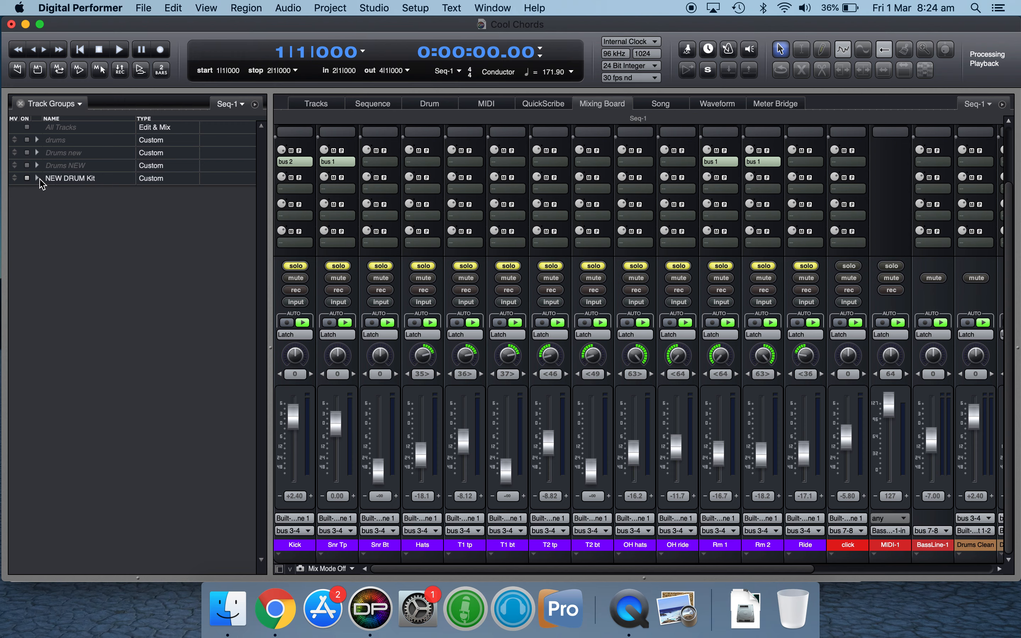
drag(267, 182, 201, 183)
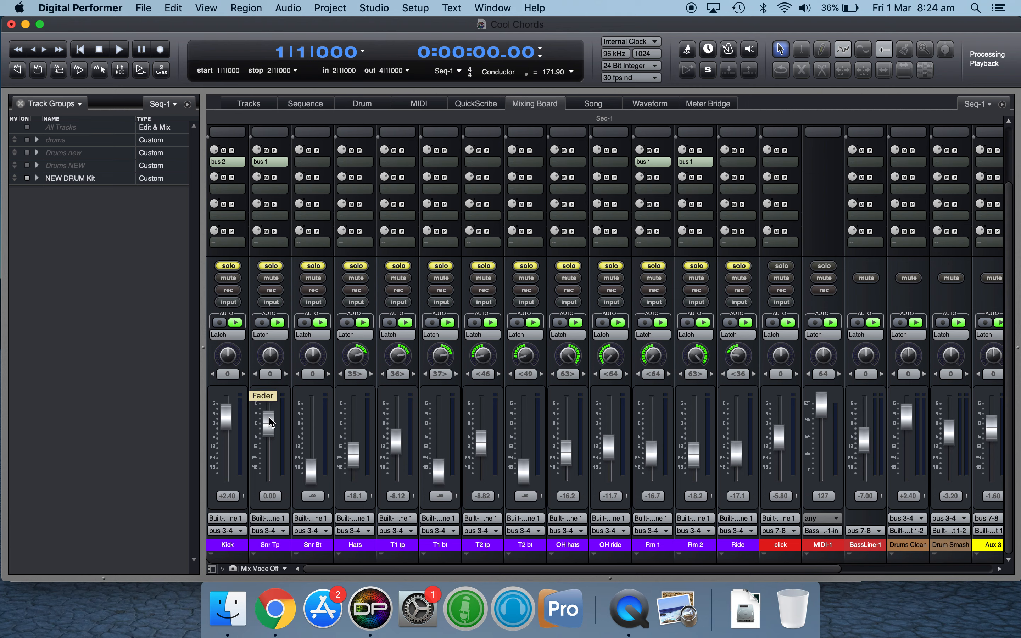
Step: Adjust the Snr Tp fader in the Mixing Board to +0.80
mouse_move(269, 420)
mouse_down()
mouse_move(269, 441)
mouse_move(268, 416)
mouse_move(269, 437)
mouse_move(270, 426)
mouse_up()
drag(269, 427, 269, 423)
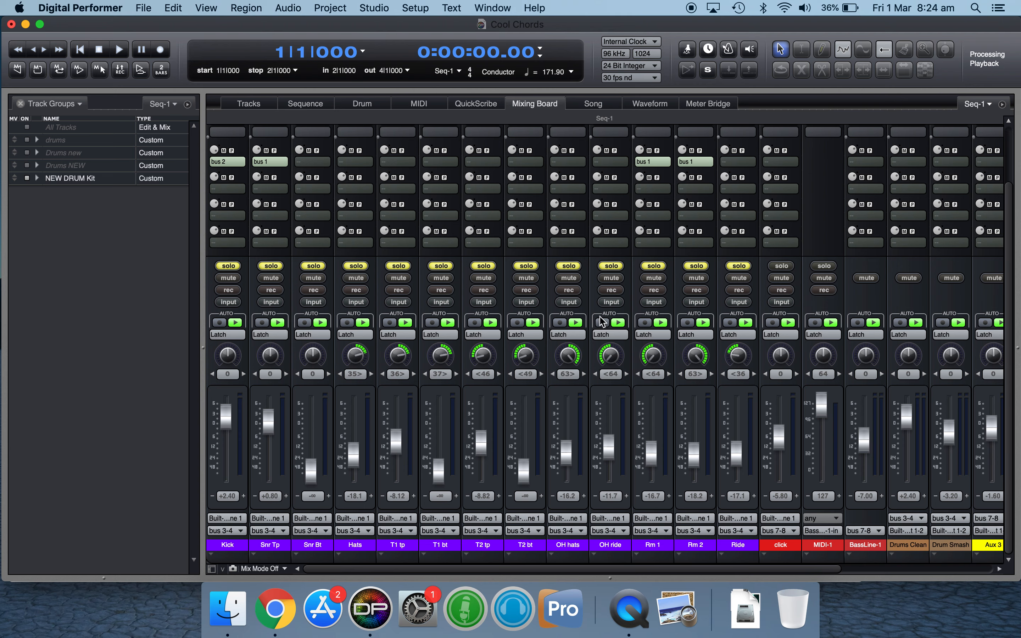
click(628, 624)
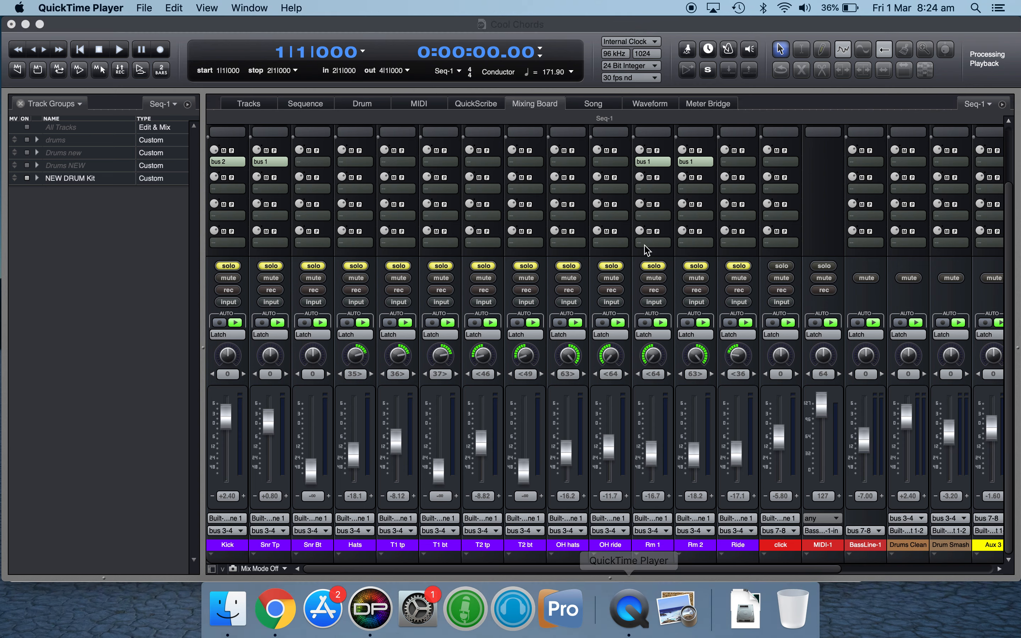
Step: In the Tracks Overview, switch the grouped drum tracks to the take great take and back to take 6
click(261, 106)
click(262, 106)
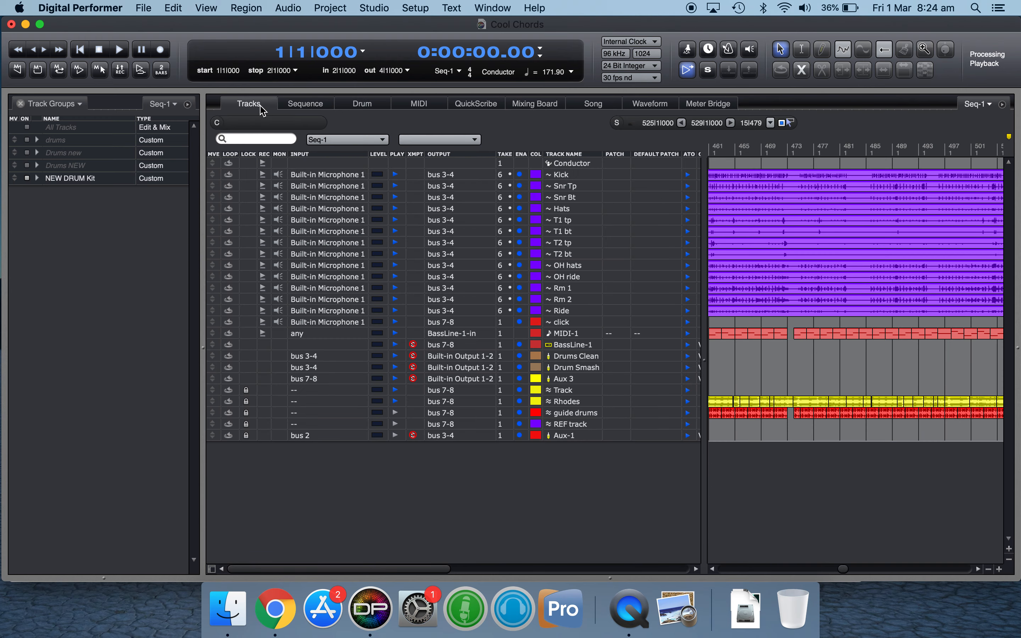
click(509, 197)
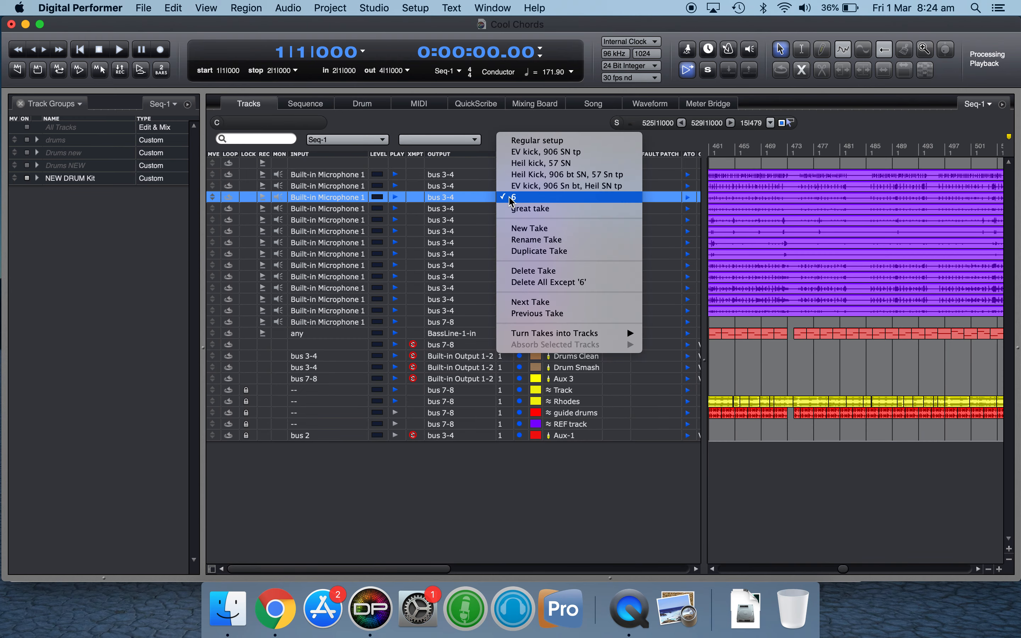
click(480, 206)
click(508, 209)
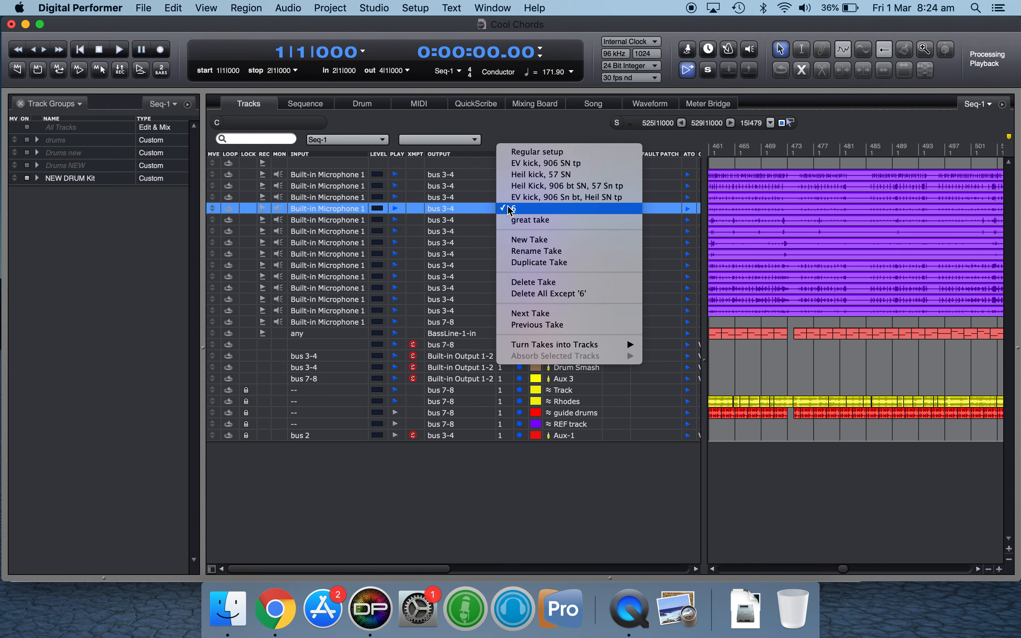
click(514, 221)
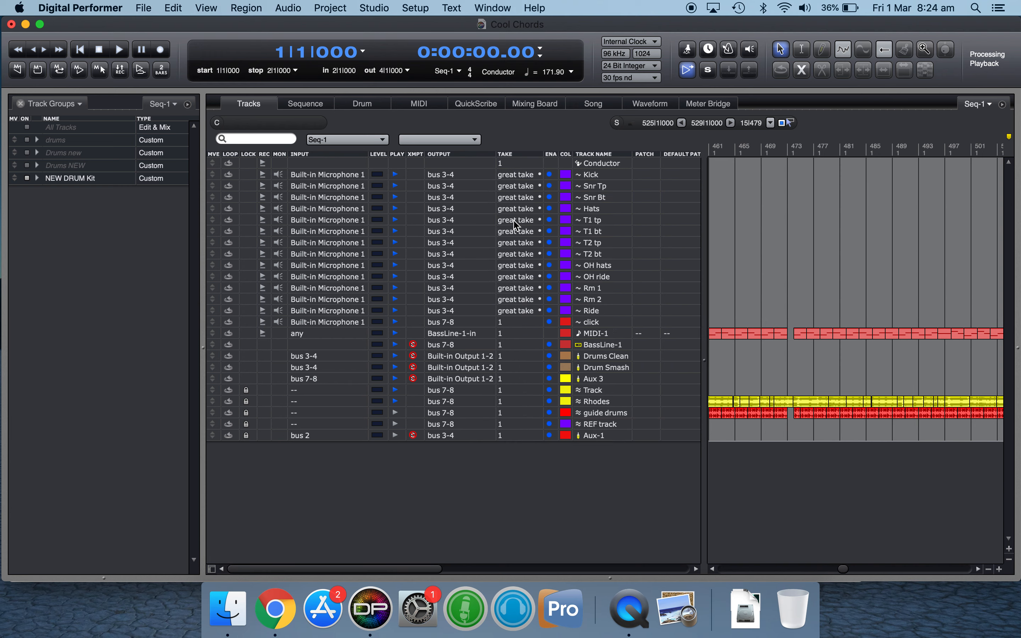
click(516, 222)
click(520, 218)
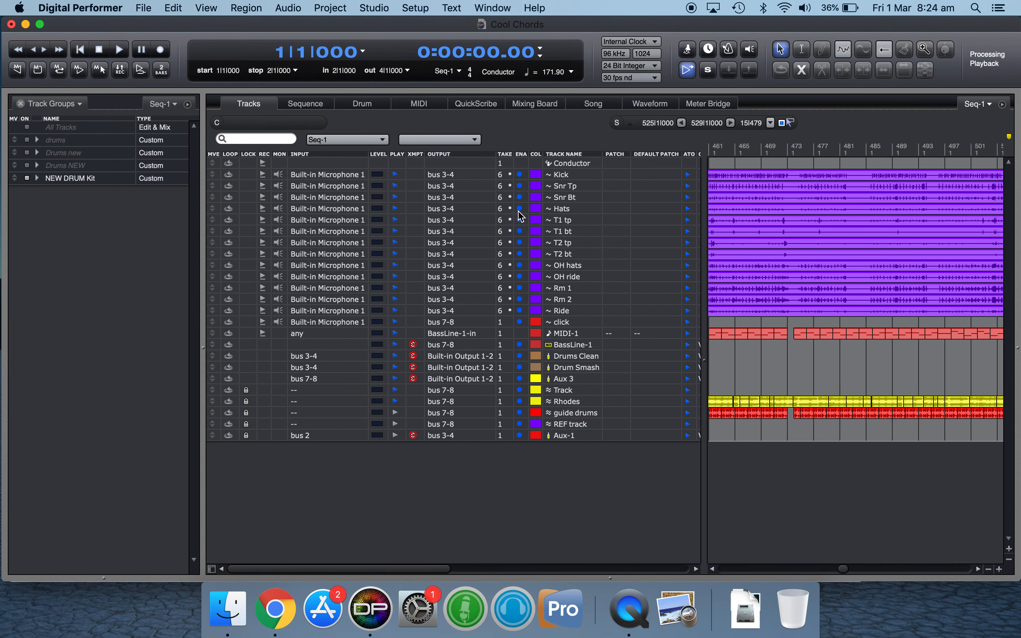